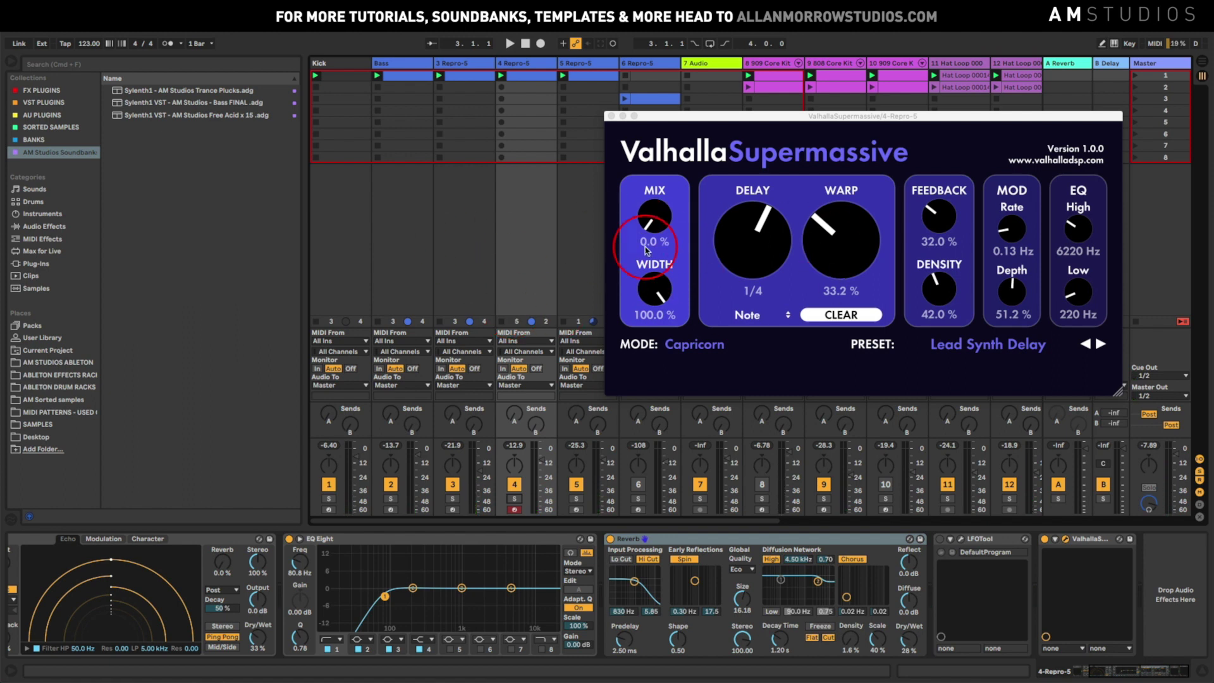
- Reposition the Supermassive window, solo track 4 Repro-5 and audition it with the plugin mix at 0%
drag(840, 123, 783, 114)
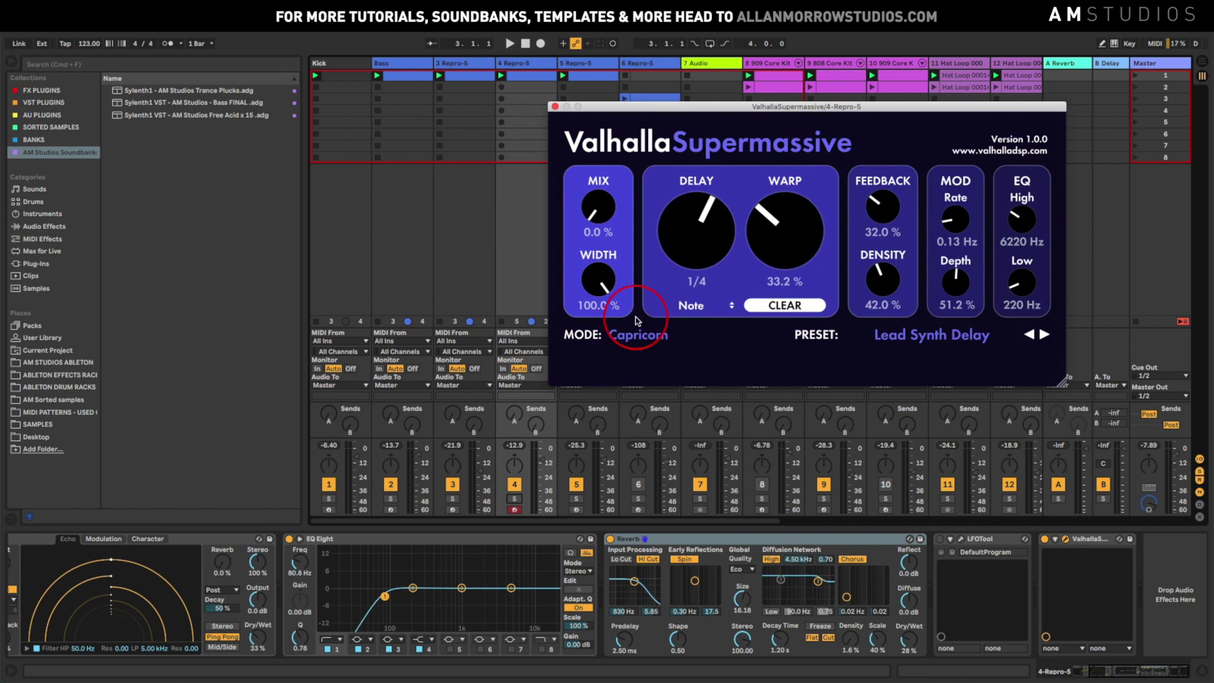
click(514, 499)
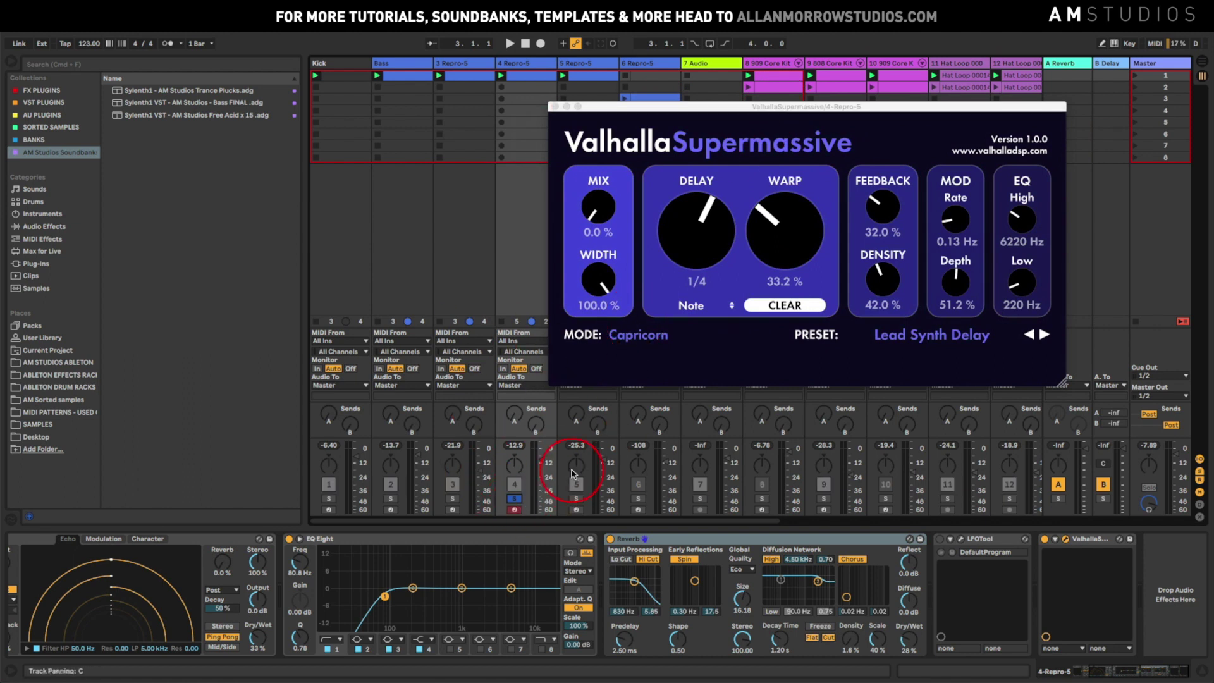
key(space)
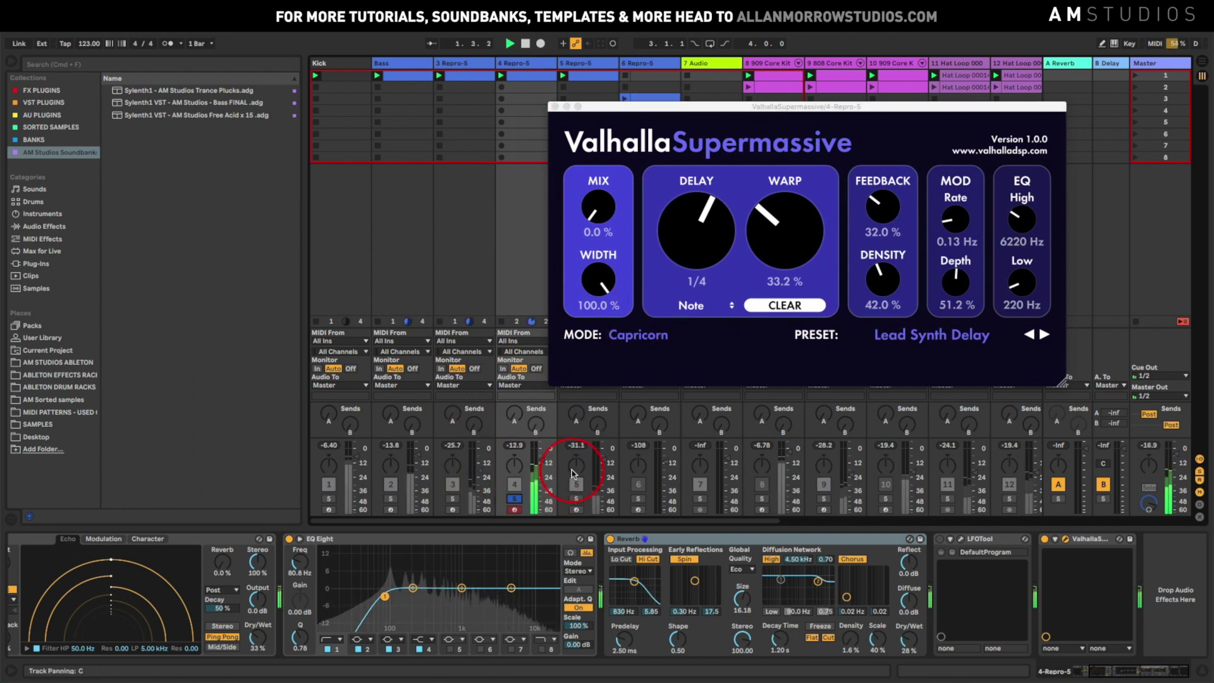
click(706, 285)
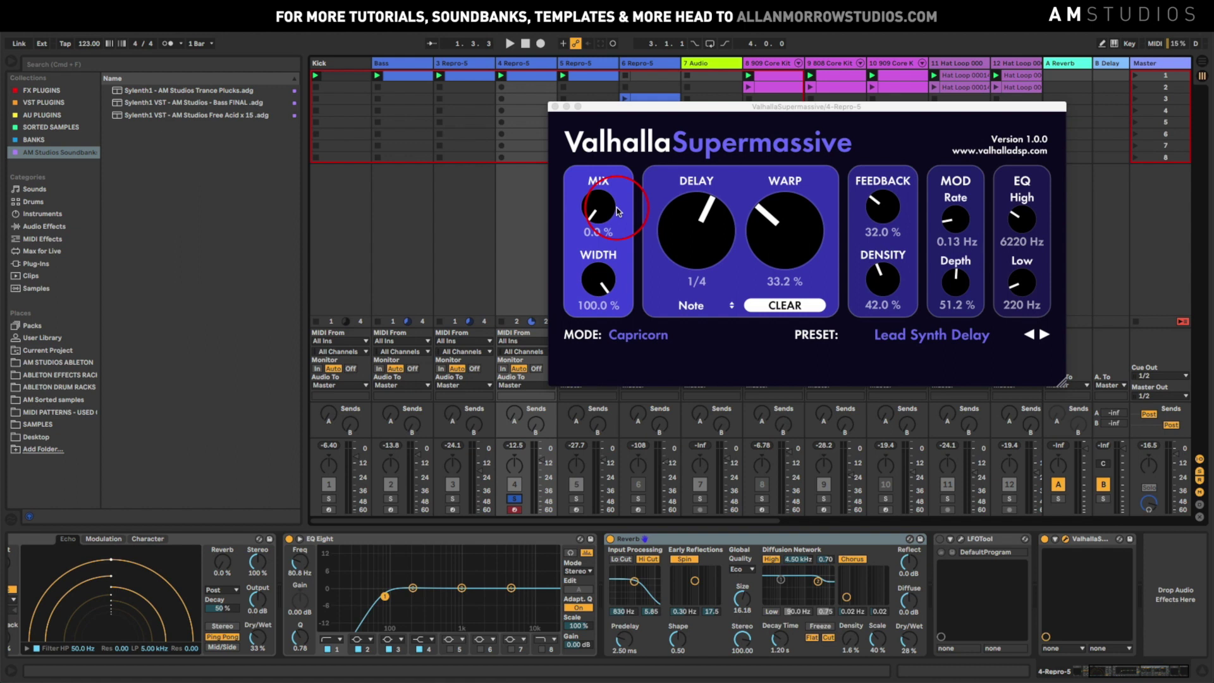
key(space)
drag(603, 209, 634, 352)
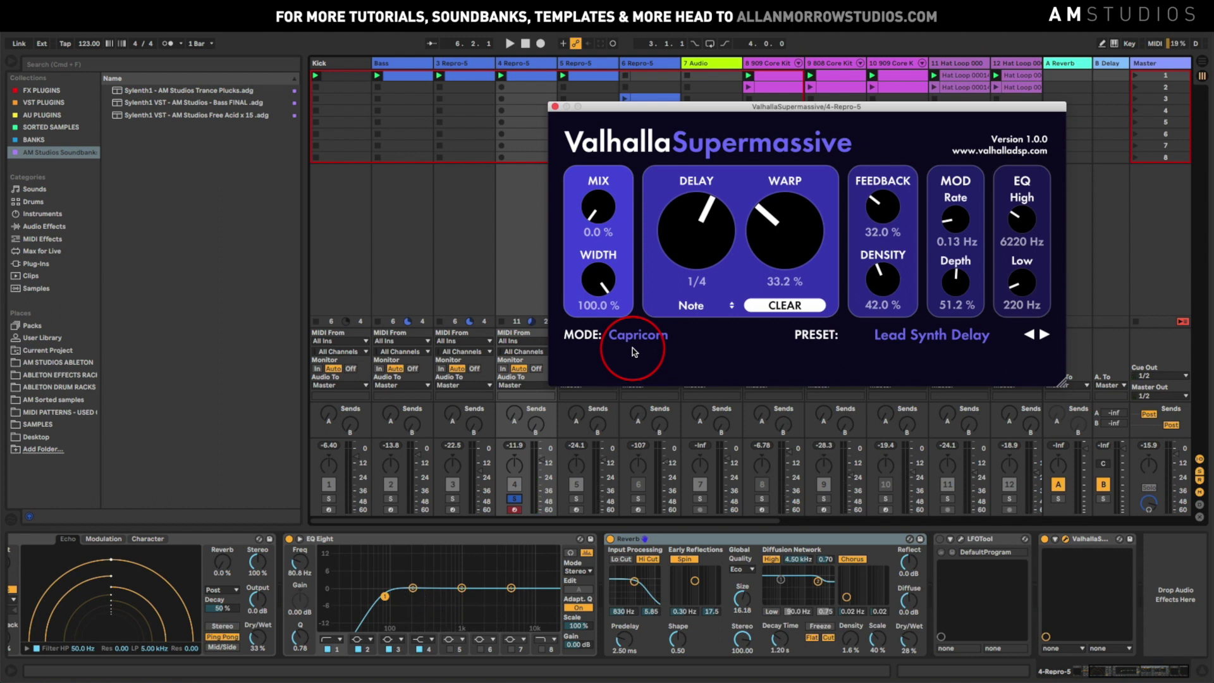
- Unsolo track 4, mute the kick track and raise the Supermassive mix to 48% during playback
click(515, 499)
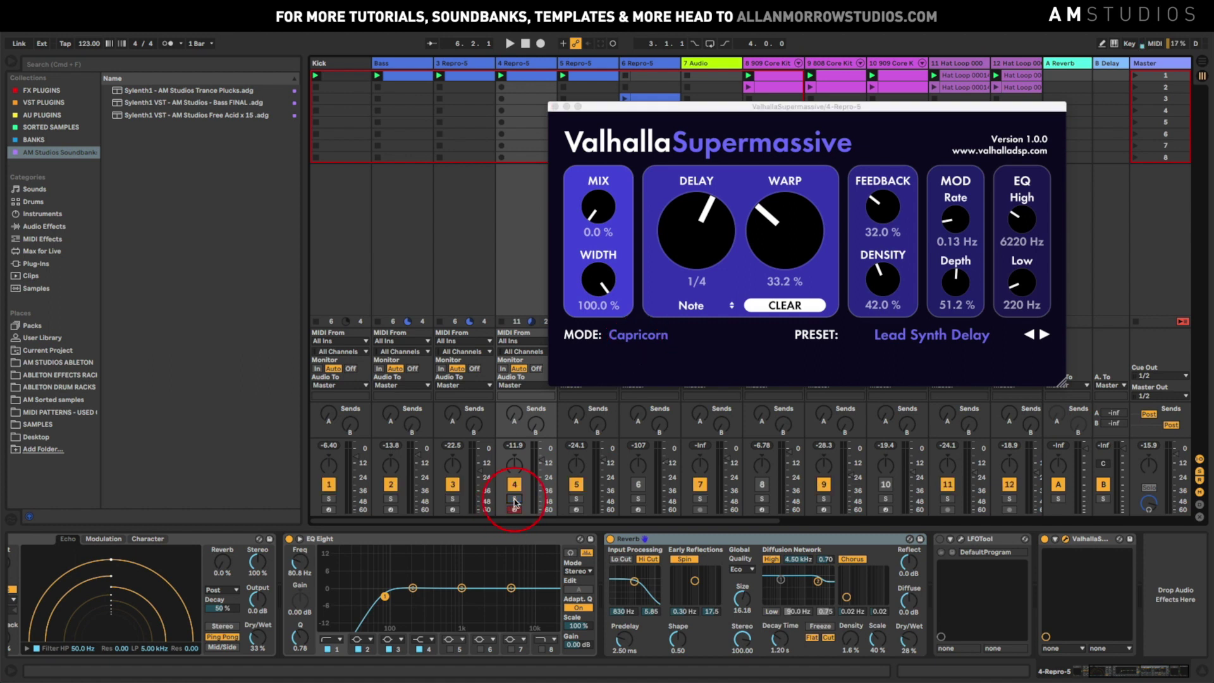
click(329, 487)
key(space)
drag(601, 212, 606, 137)
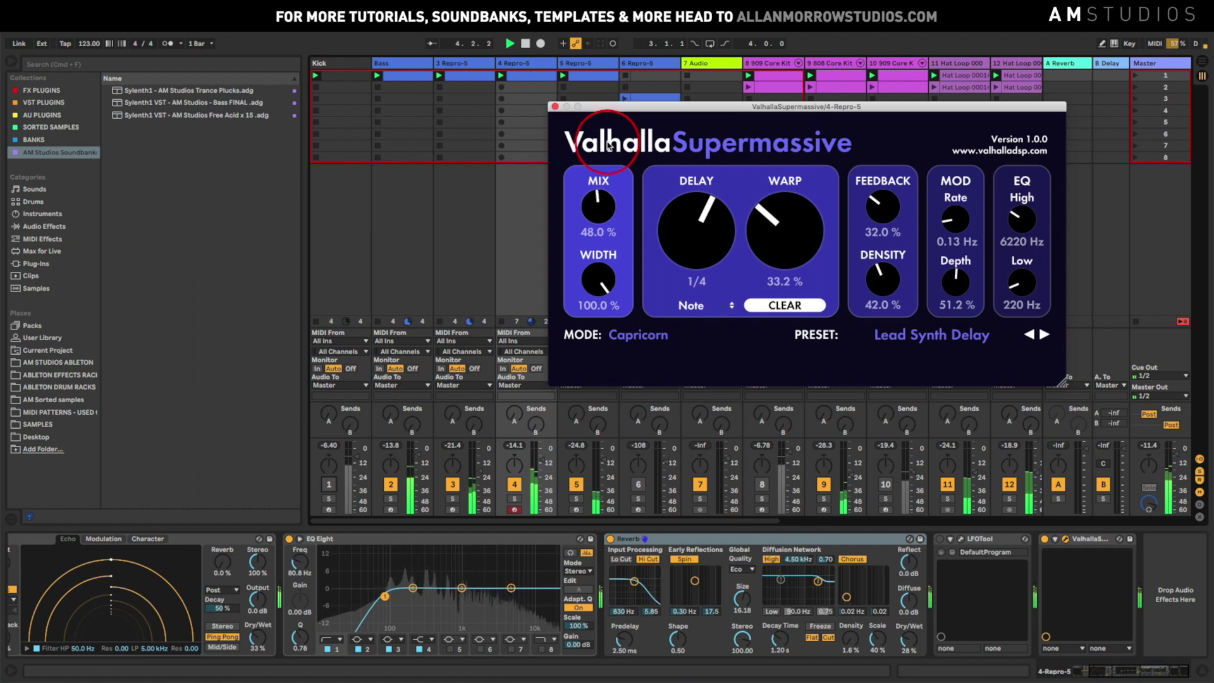
- Lower the Supermassive mix to 32.9% with the kick playing, mute the kick again and solo track 4
click(329, 485)
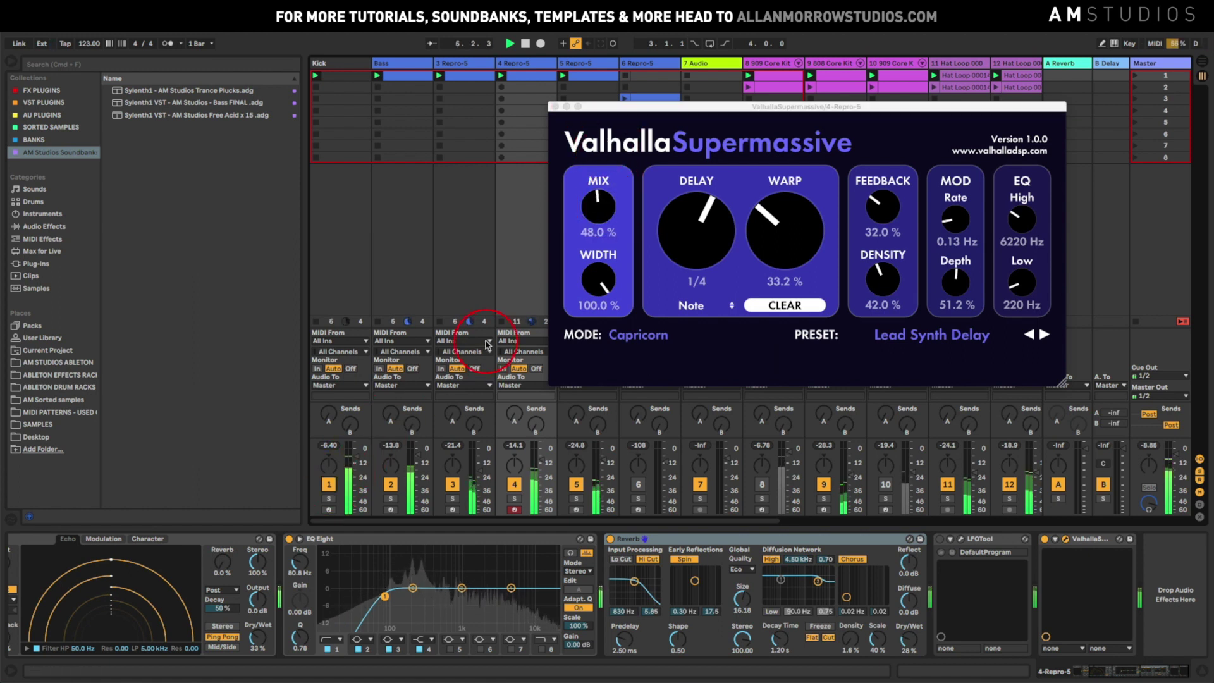
drag(591, 209, 597, 297)
click(329, 485)
click(508, 501)
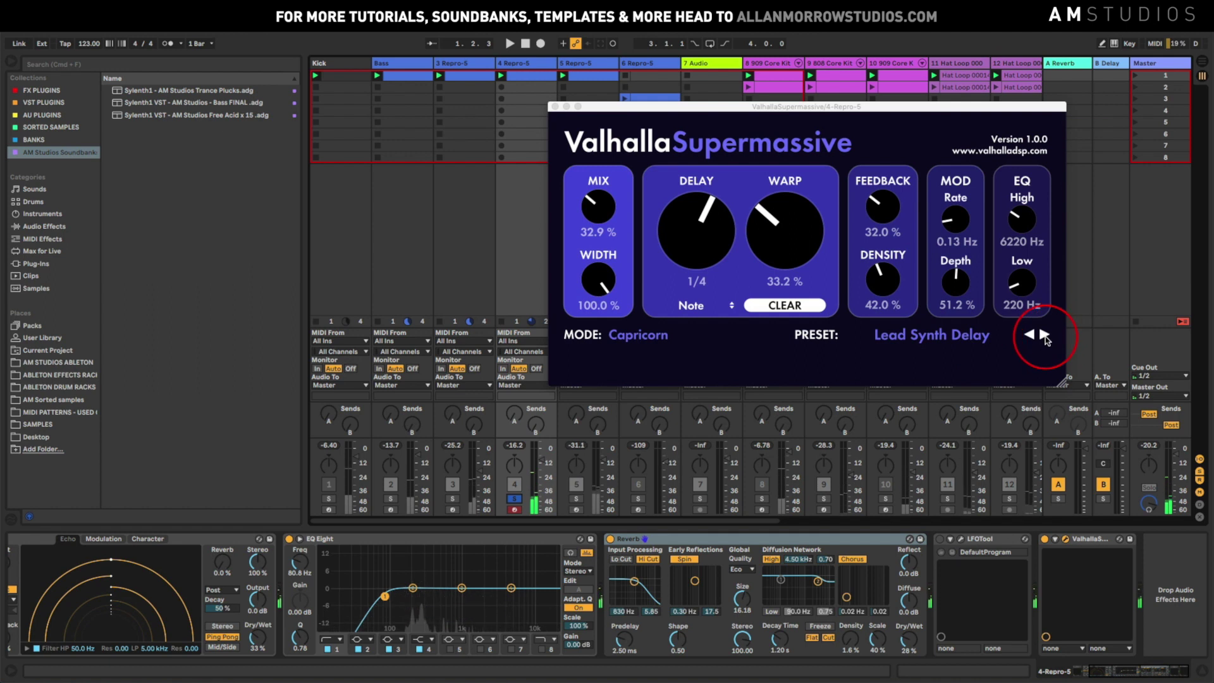
- Advance through Carousel to the Dotted8thChorusEcho preset and blend its mix from 0% up to 22.2%
click(1044, 335)
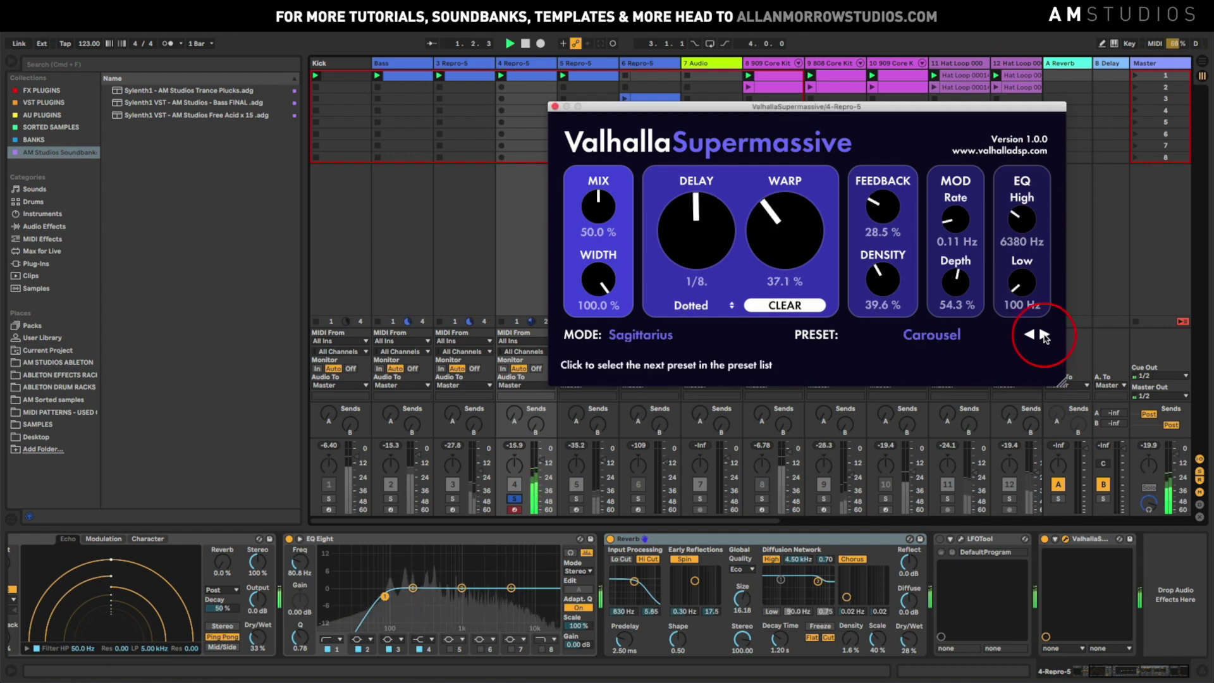
click(1044, 335)
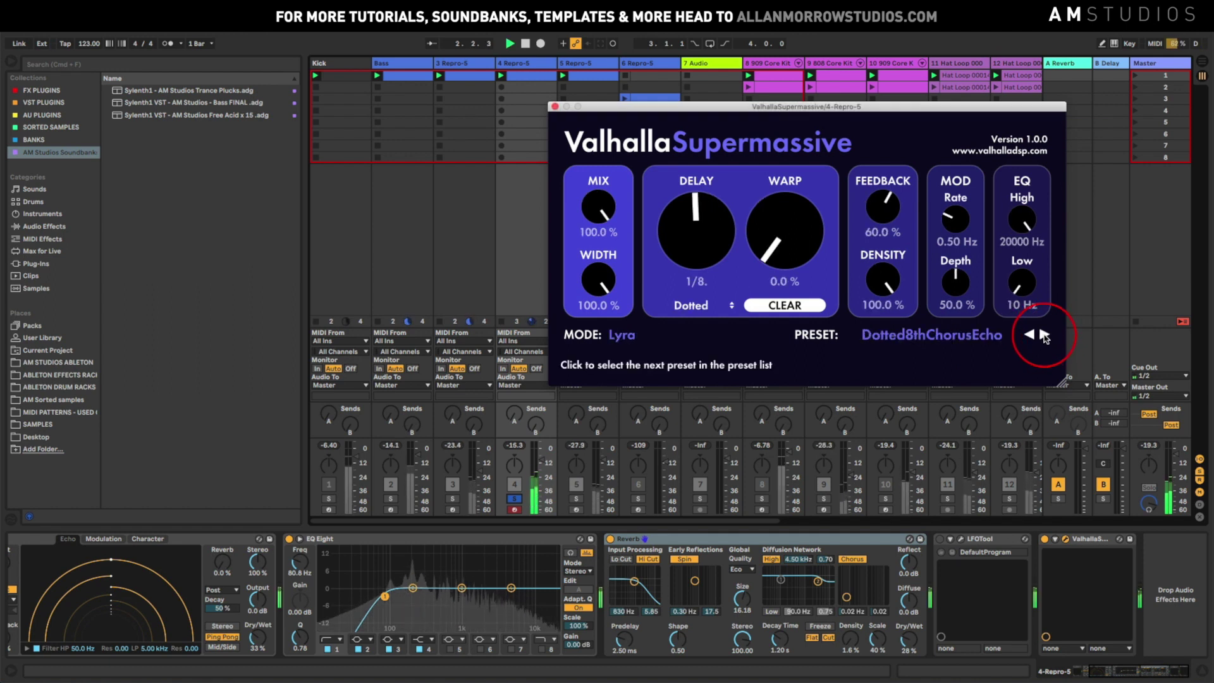
drag(593, 205, 597, 494)
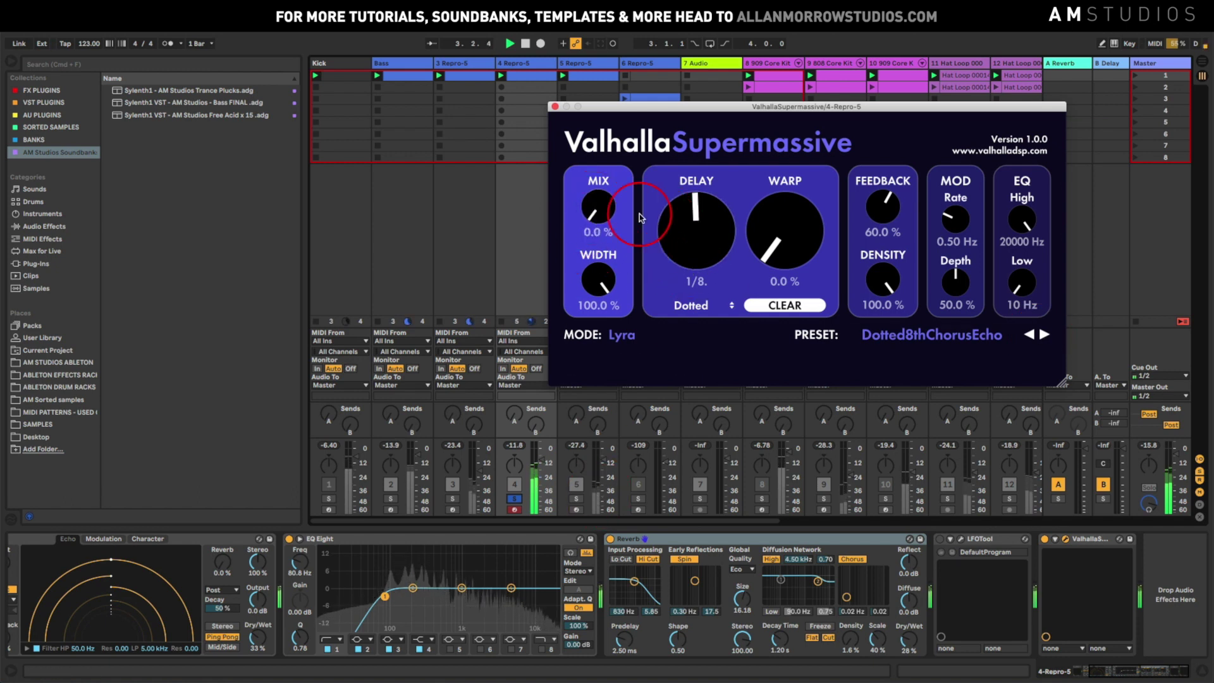
drag(594, 190, 603, 239)
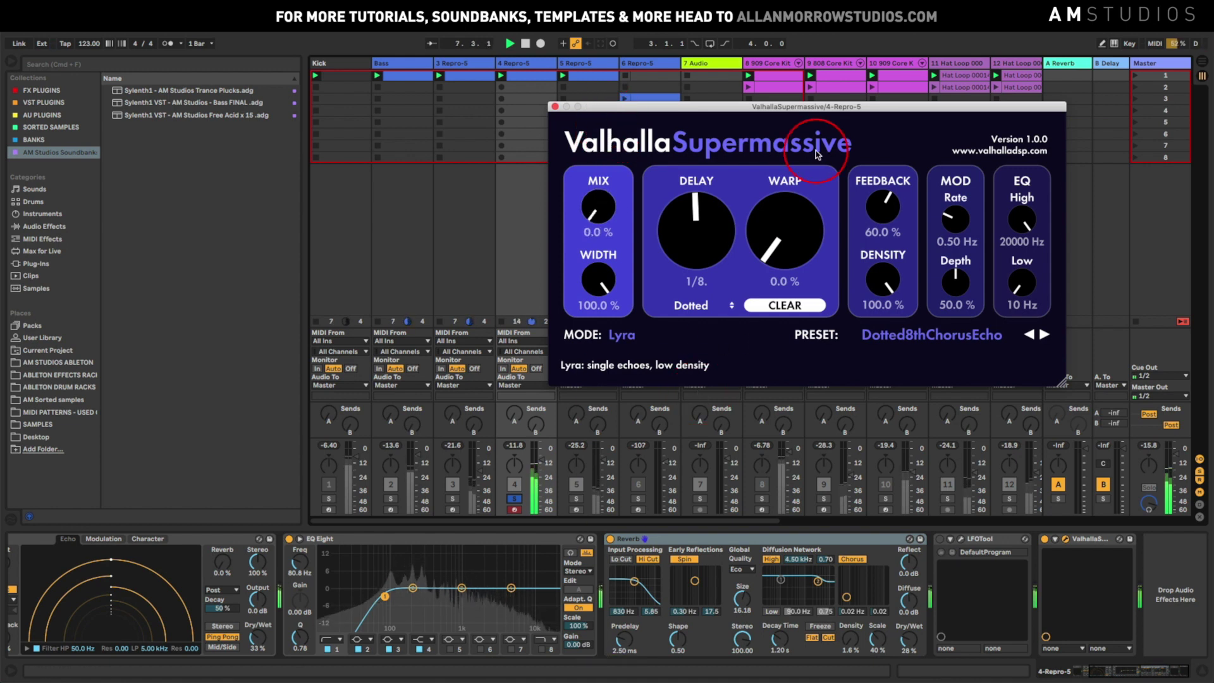
drag(815, 154, 632, 253)
drag(598, 206, 713, 385)
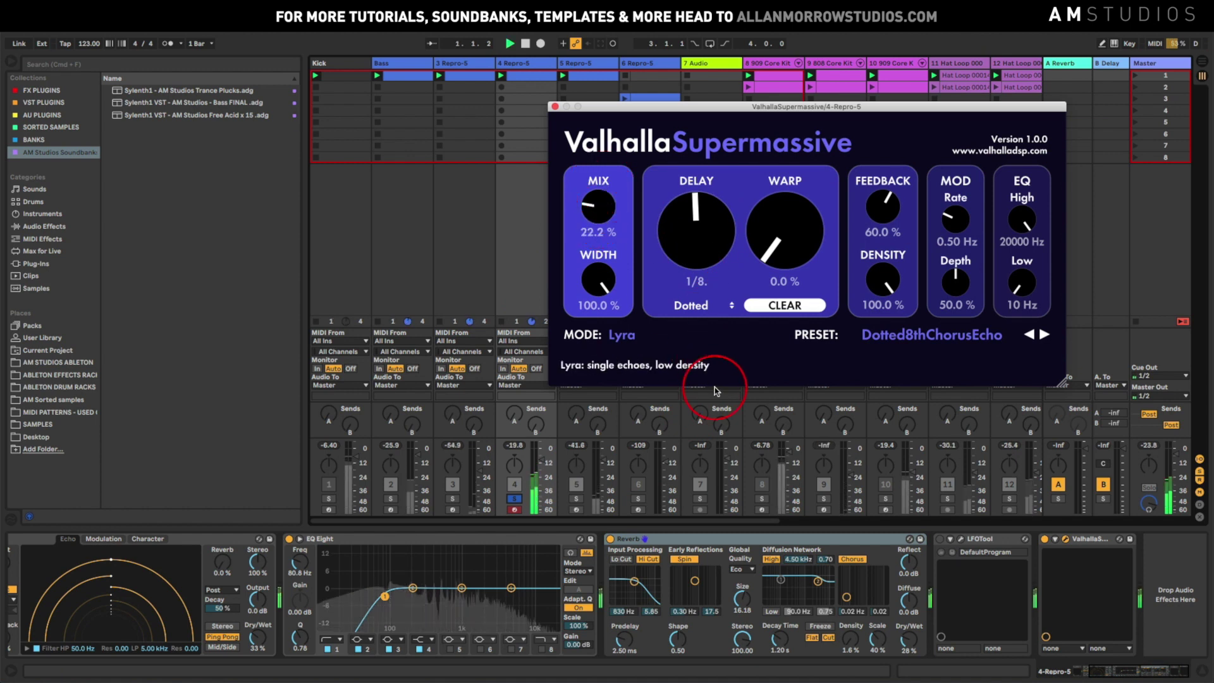
- Change the delay sync from Dotted to Note and raise the mix to 84% during playback
click(700, 307)
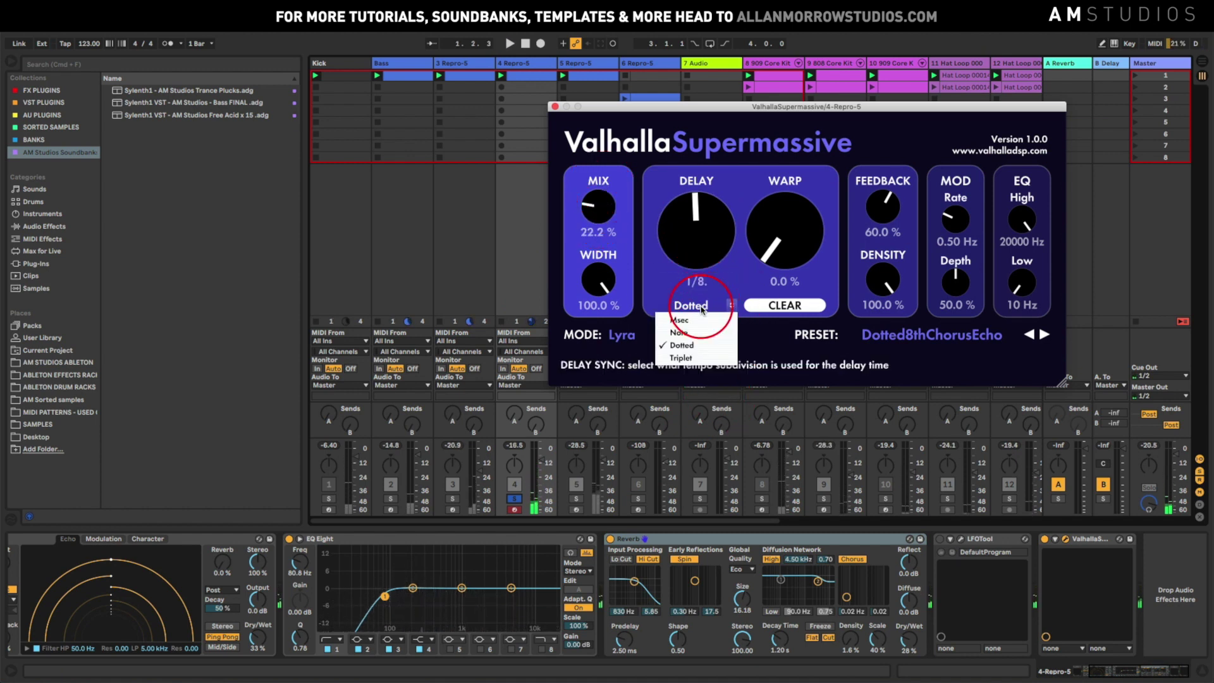
click(679, 332)
drag(598, 207, 613, 71)
key(space)
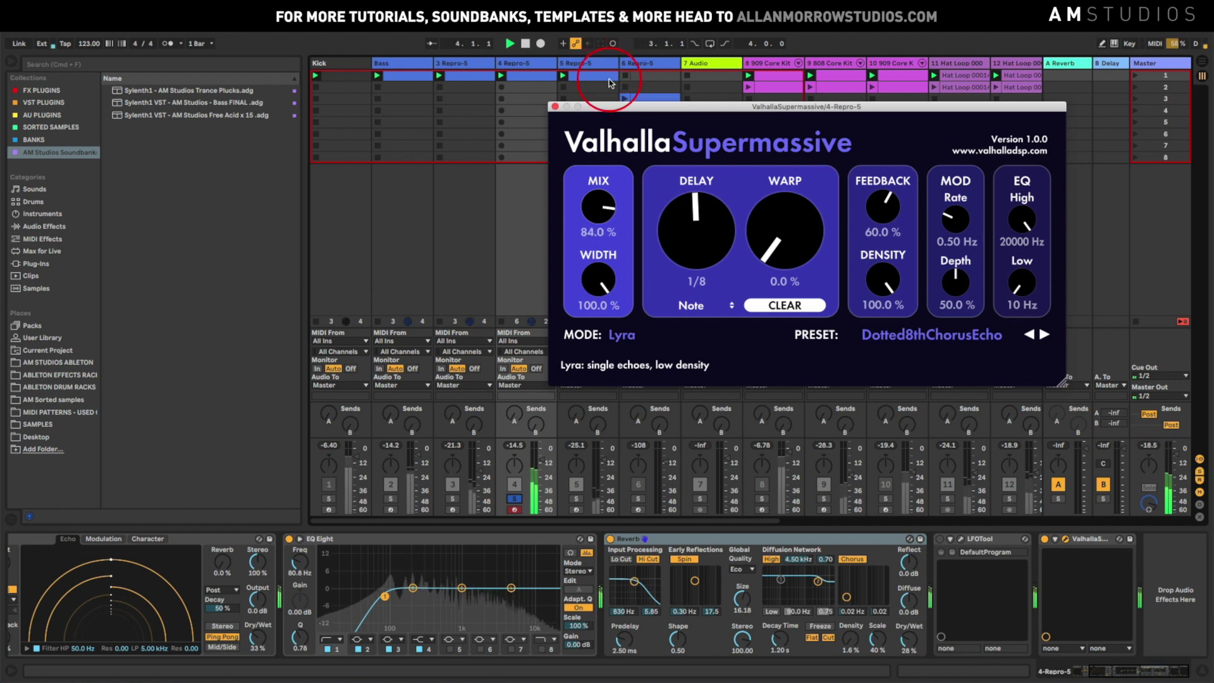
- Return the Supermassive mix to 0%, unsolo track 4 to hear the full arrangement, and unmute the kick
click(523, 503)
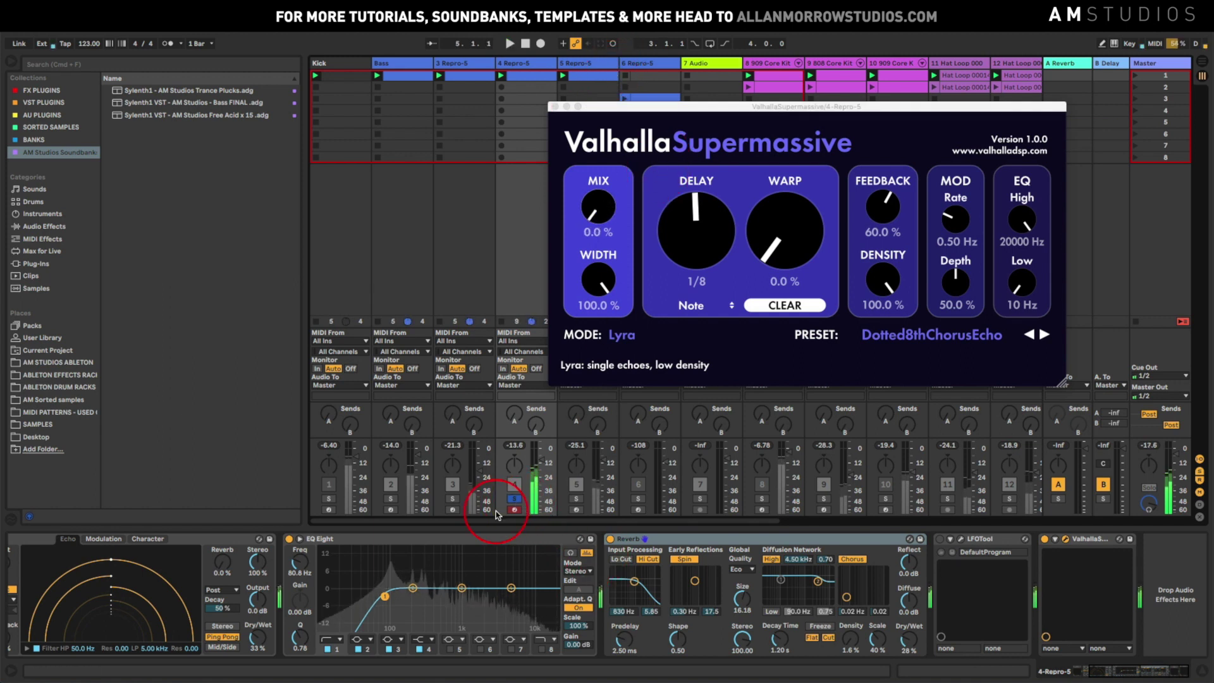
click(517, 501)
click(699, 360)
drag(604, 208, 600, 682)
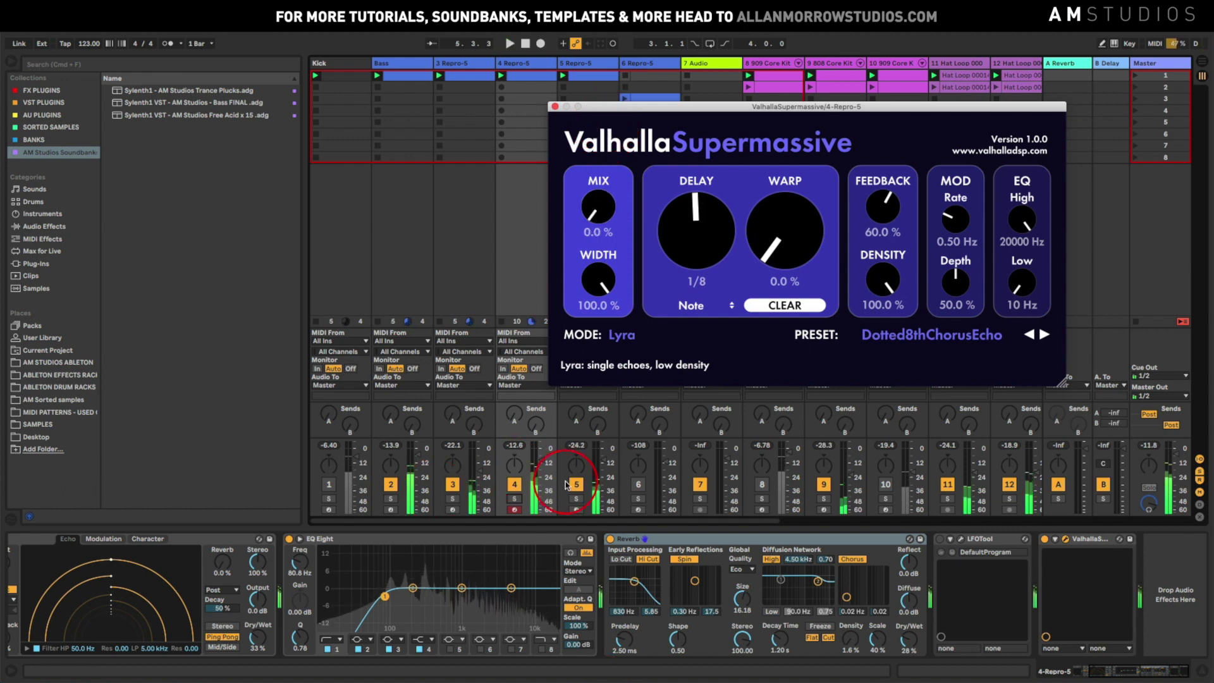
click(386, 488)
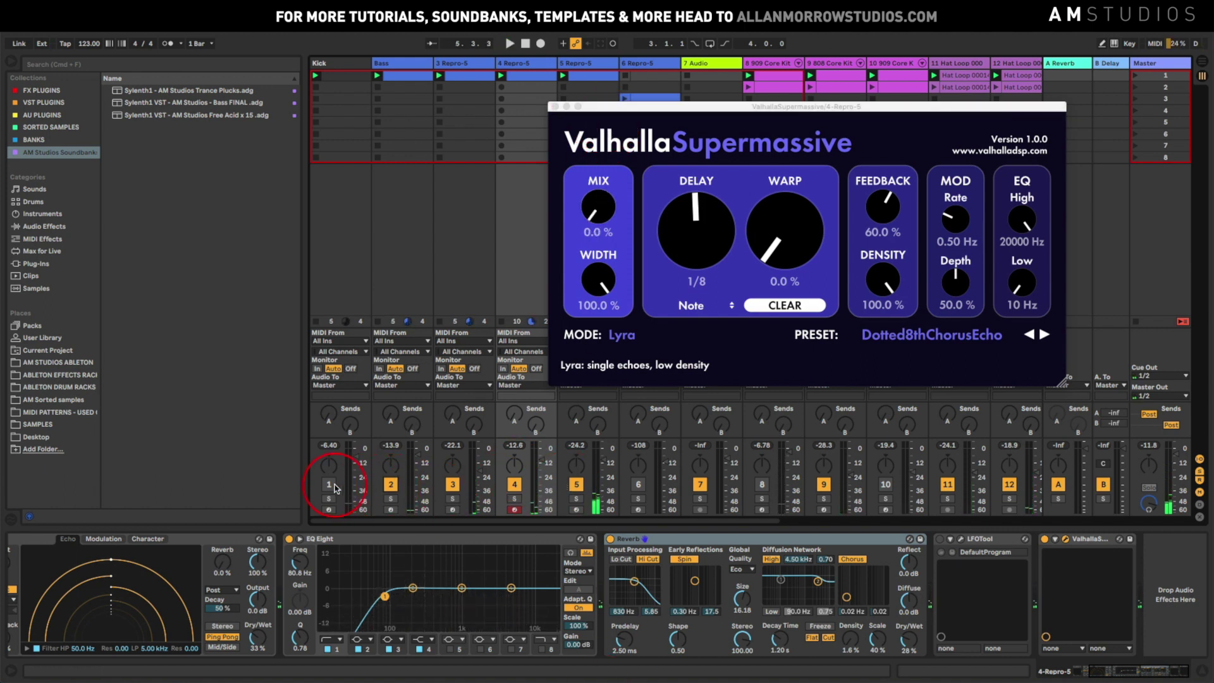
- Solo track 4 again, load the DottedEighthOrbits preset and audition it with the mix at 23.6%
drag(897, 109, 957, 104)
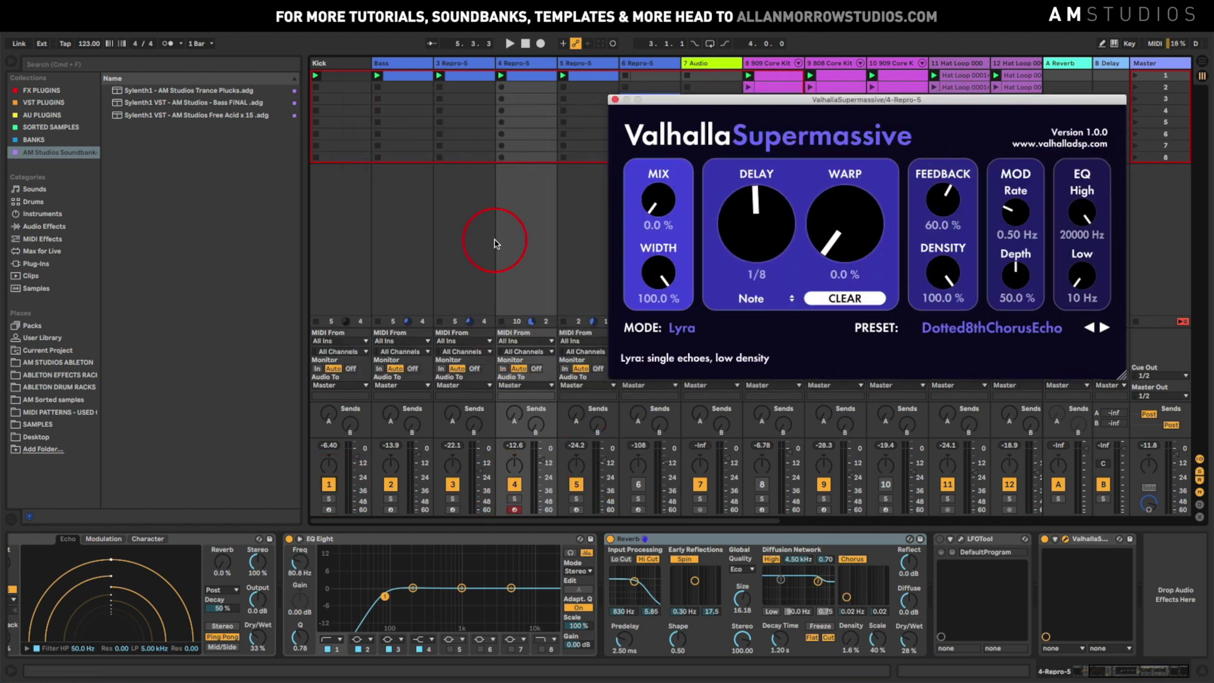
click(514, 498)
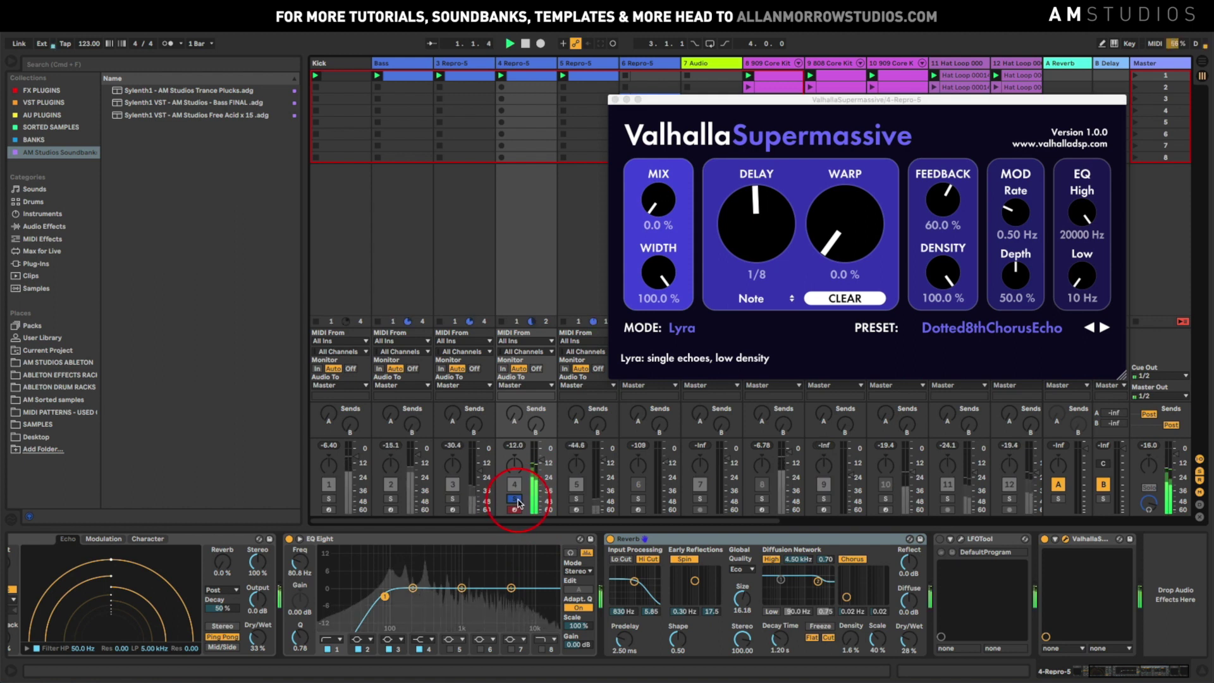
click(1106, 327)
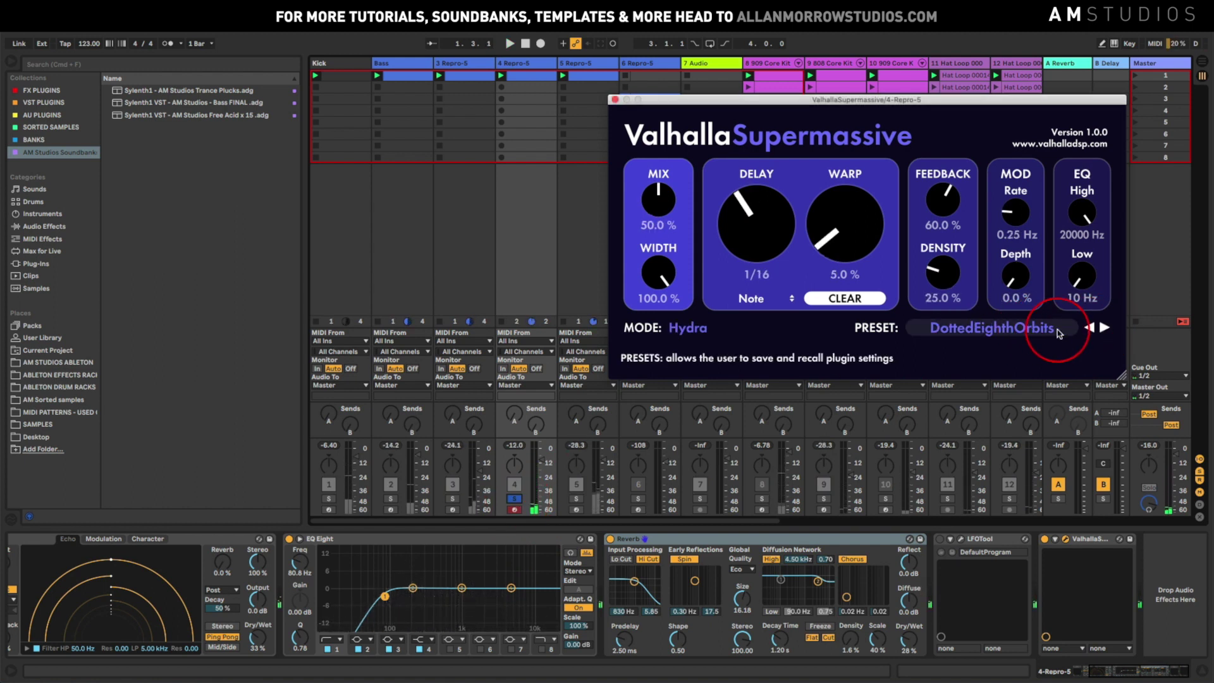
key(space)
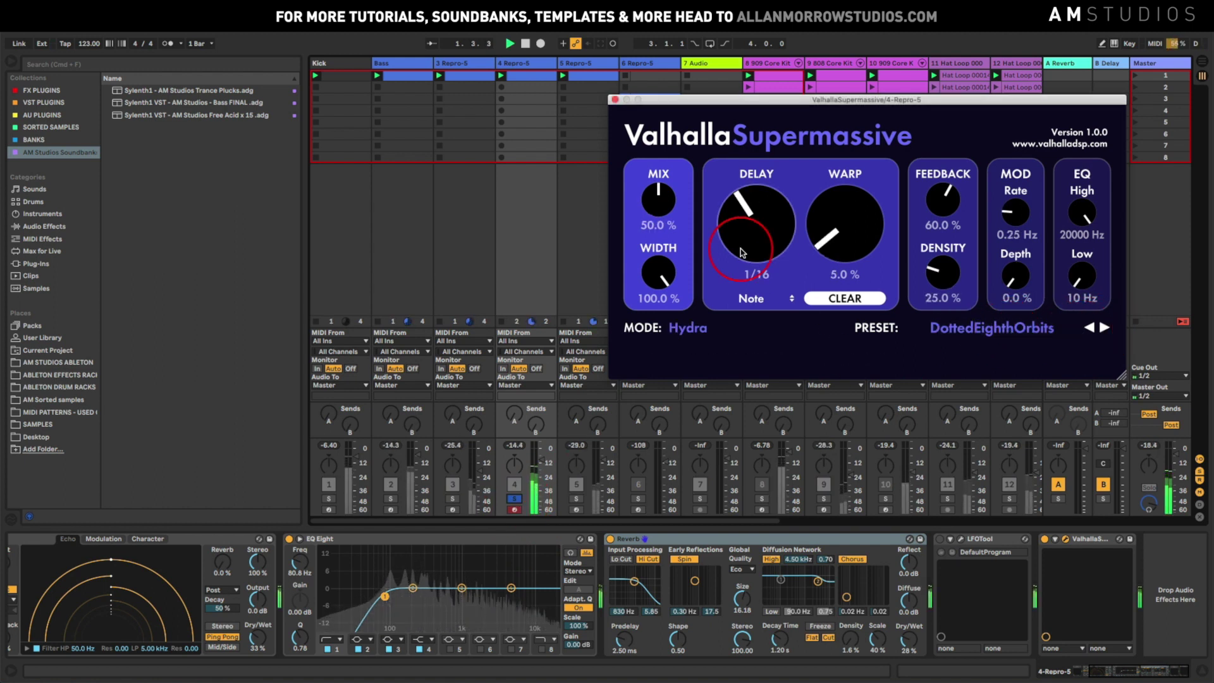
drag(675, 221, 661, 245)
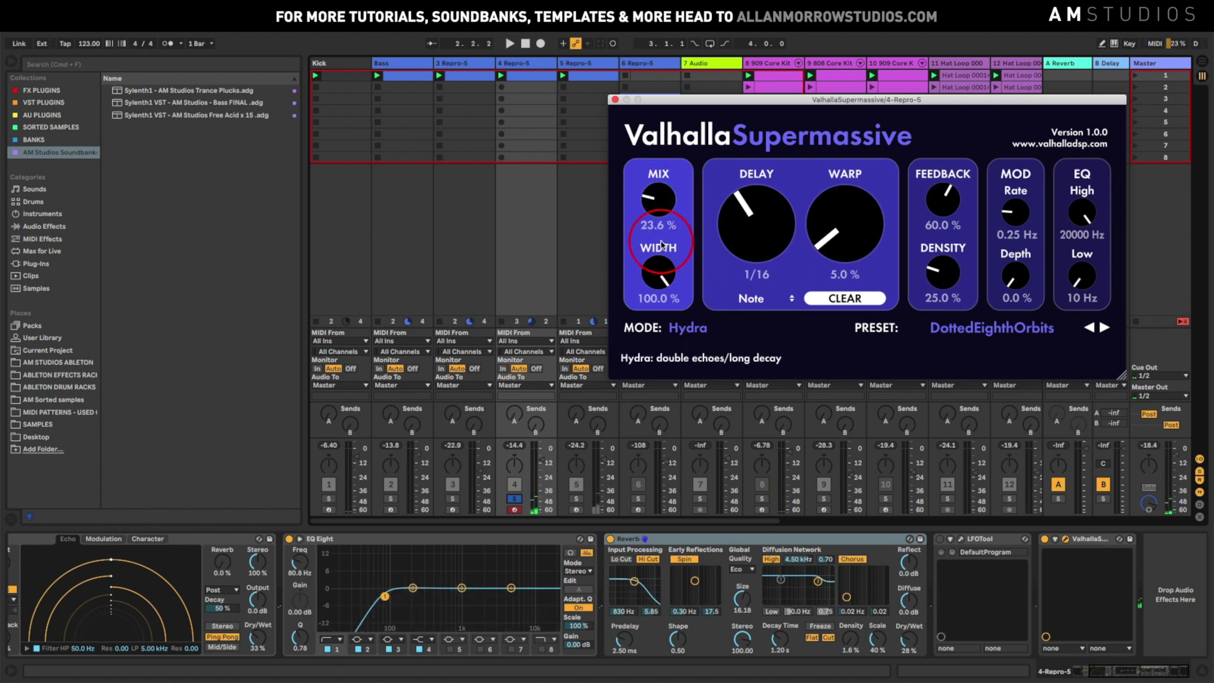
key(space)
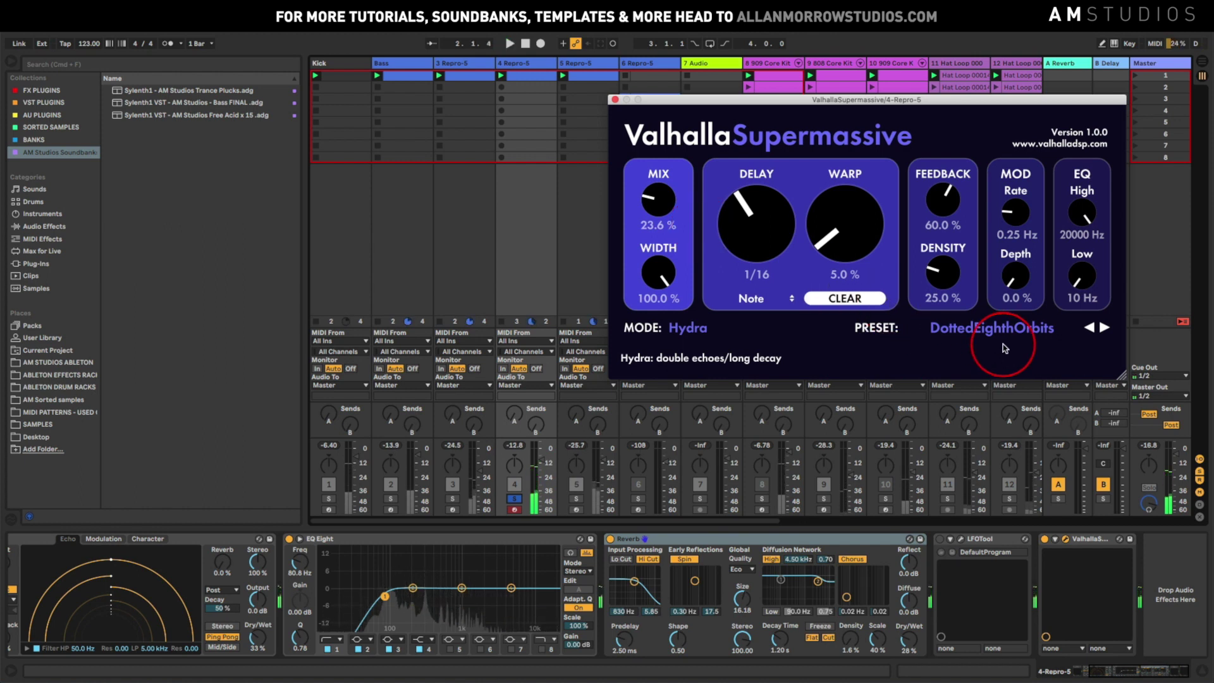
- Advance through Lustrous Dotted-Eighth to the Echoes Out Of The Way preset and set its mix to 50.2%
click(1103, 327)
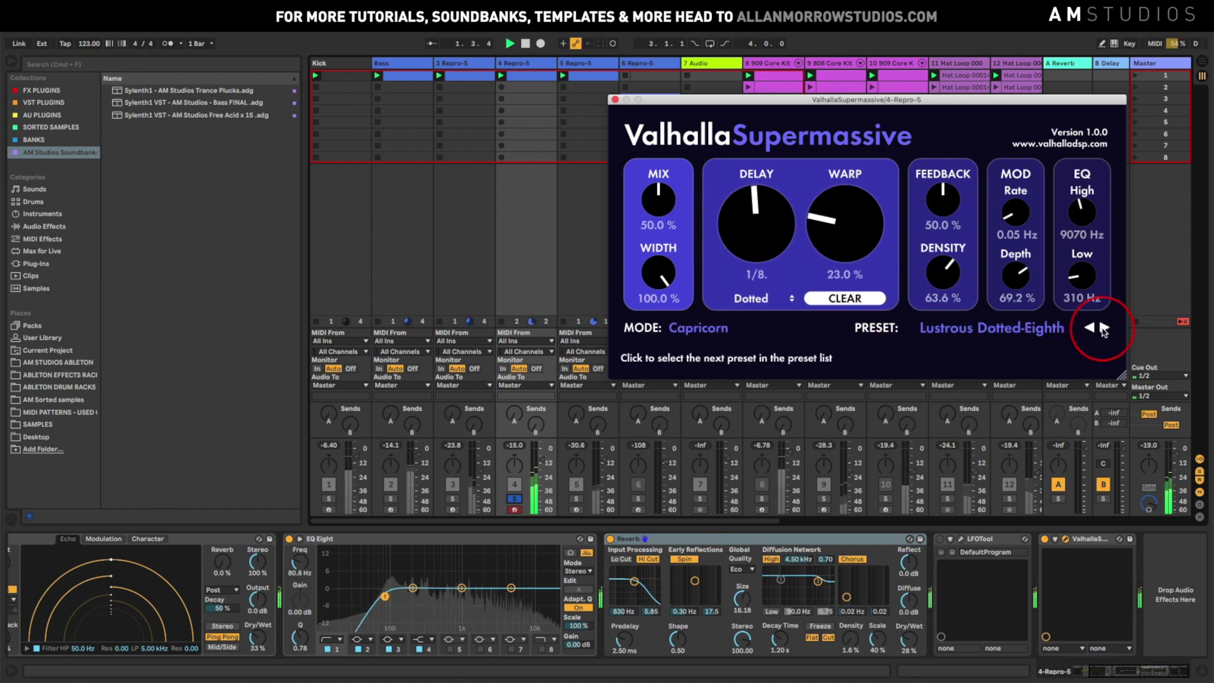
click(1104, 328)
drag(884, 170, 732, 285)
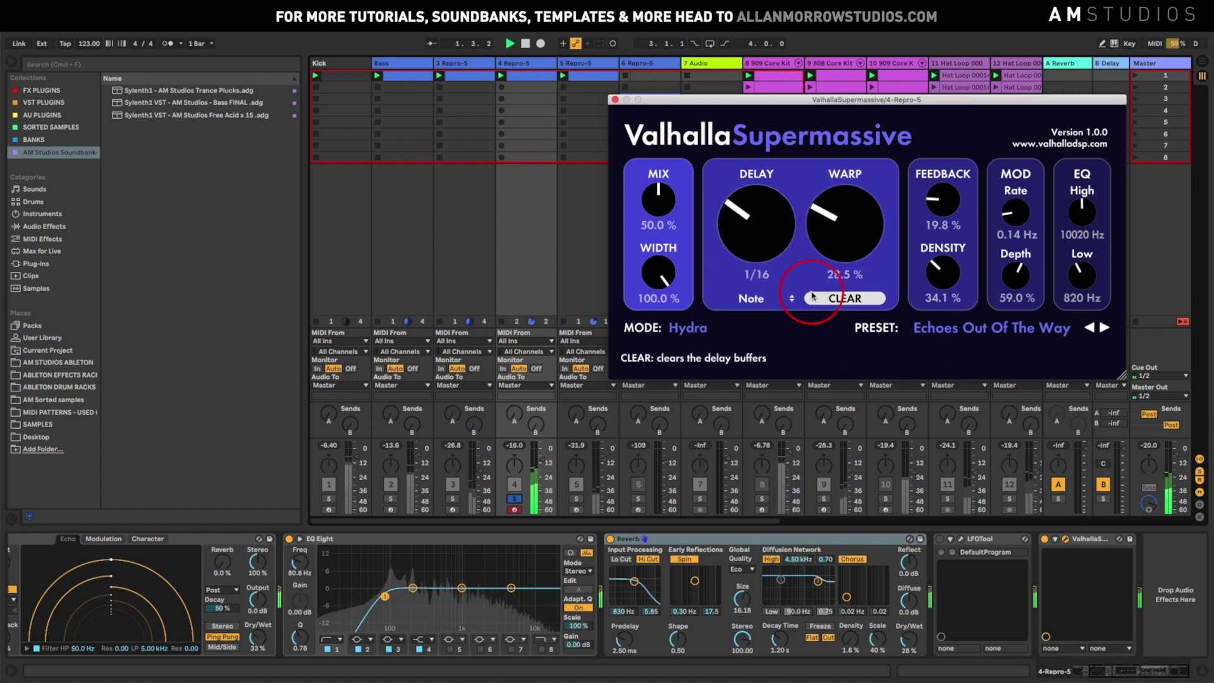
drag(658, 199, 657, 260)
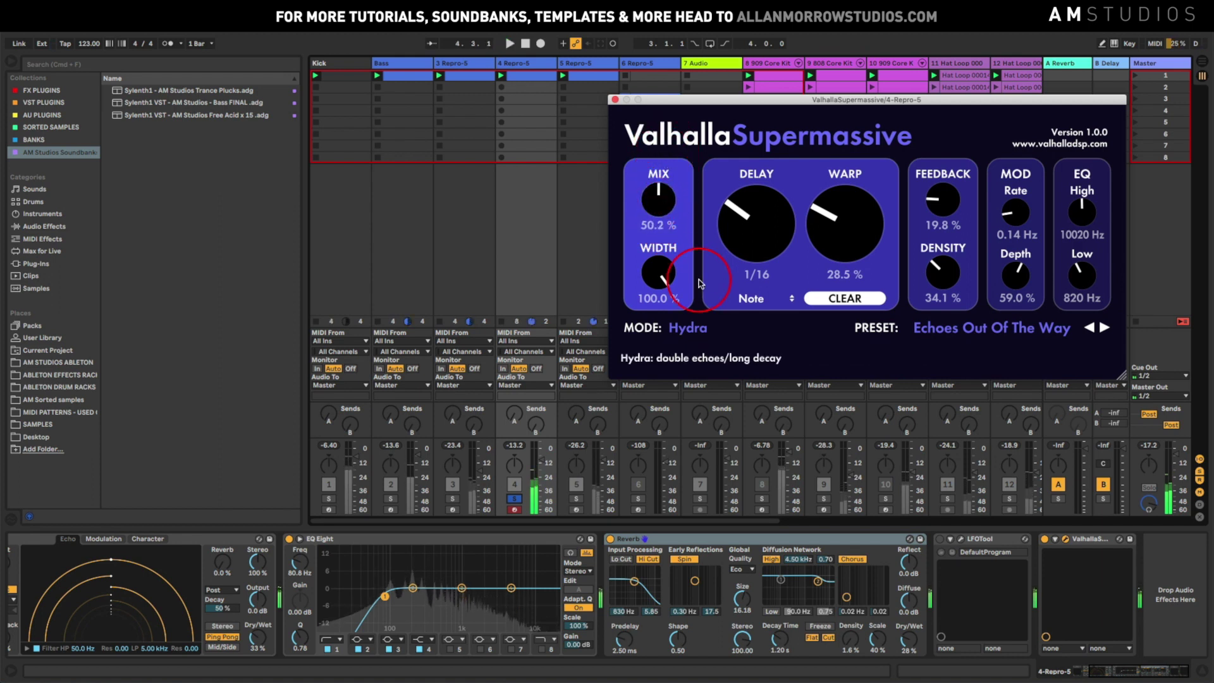
- Load the Reverse Cloud Of 8ths preset, set its mix to 36.2% and play the soloed track
click(1105, 327)
drag(659, 202, 659, 226)
key(space)
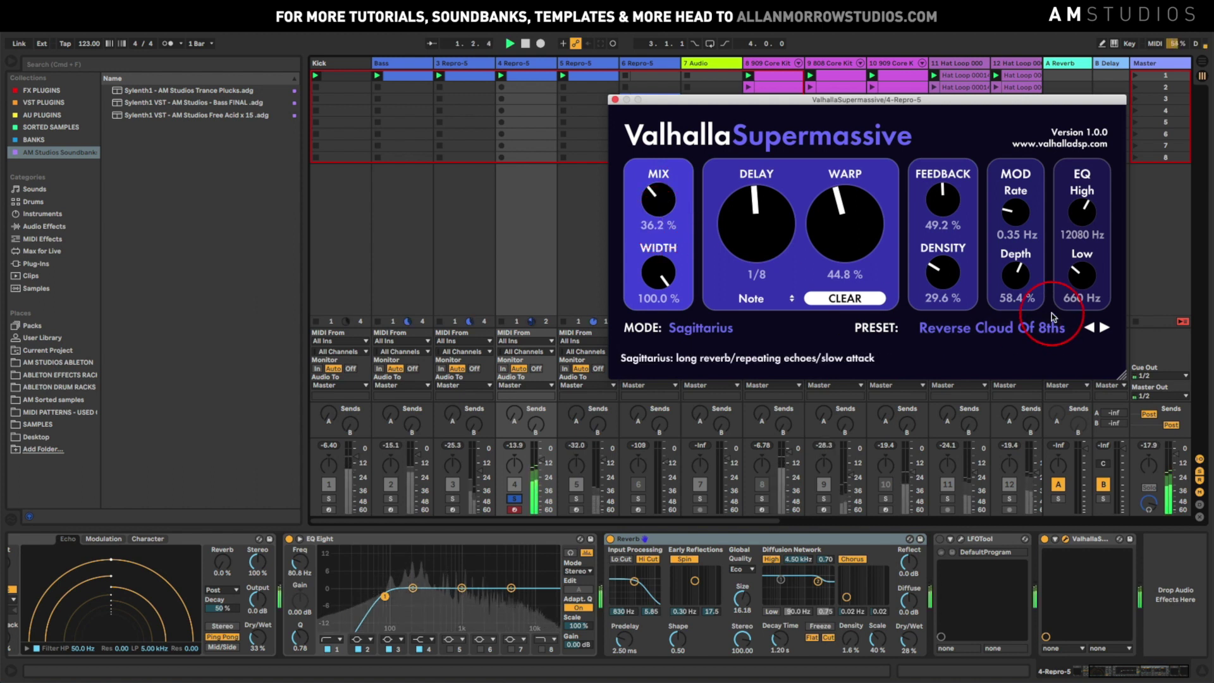